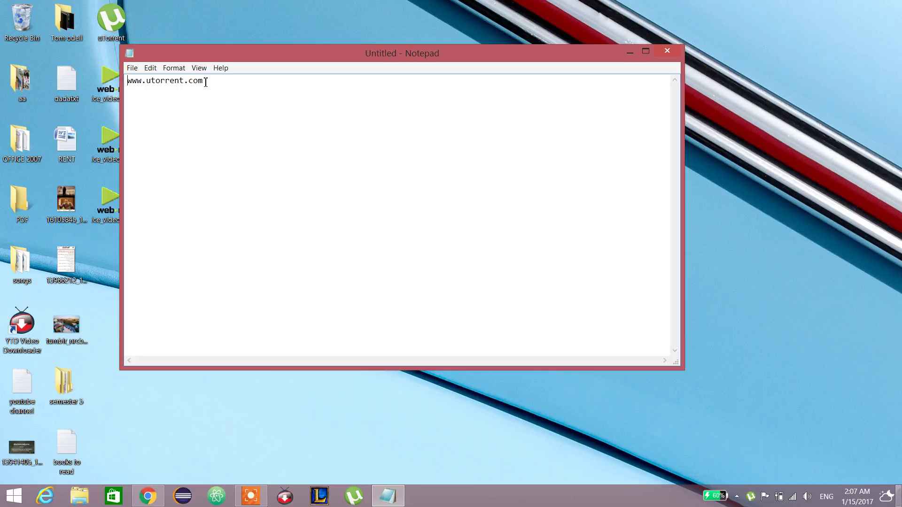
{"action": "left_click_drag", "start_coordinate": [205, 82], "coordinate": [132, 87]}
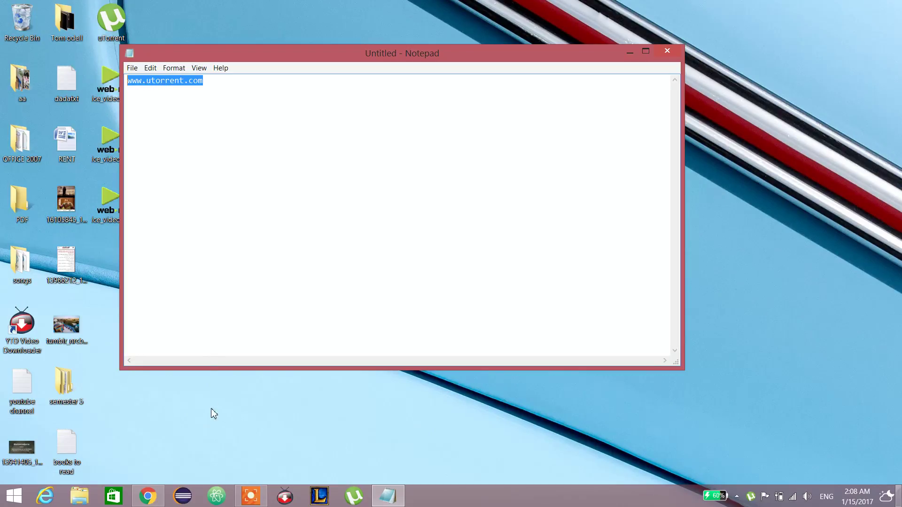
{"action": "left_click", "coordinate": [148, 496]}
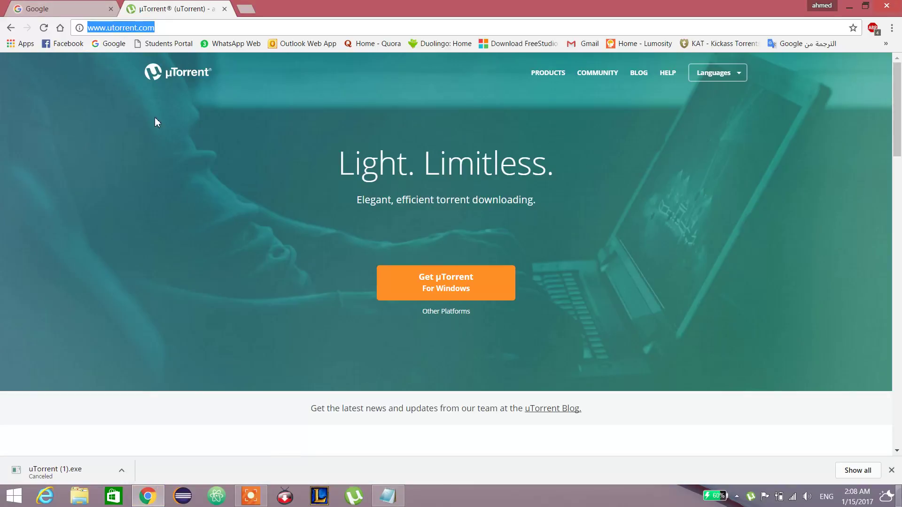
- Go to the uTorrent download options and review the version comparison table
{"action": "left_click", "coordinate": [174, 206]}
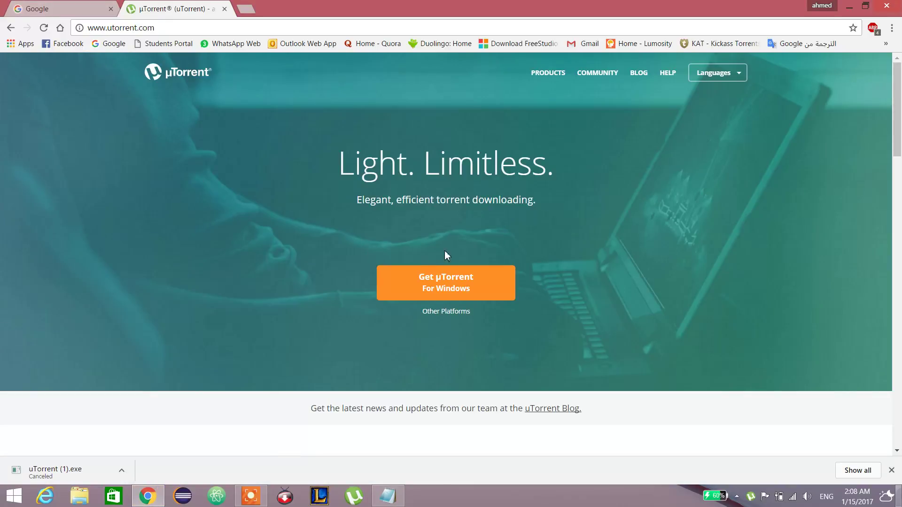
{"action": "left_click", "coordinate": [423, 287]}
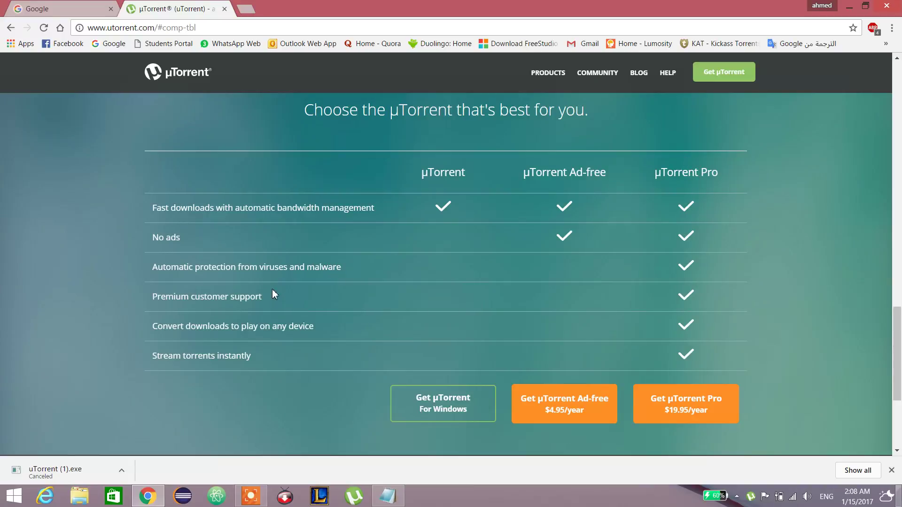
{"action": "scroll", "coordinate": [288, 311], "scroll_direction": "down", "scroll_amount": 3}
{"action": "scroll", "coordinate": [289, 311], "scroll_direction": "up", "scroll_amount": 3}
{"action": "scroll", "coordinate": [433, 329], "scroll_direction": "up", "scroll_amount": 1}
{"action": "scroll", "coordinate": [434, 331], "scroll_direction": "down", "scroll_amount": 1}
- Download and save the free uTorrent for Windows installer, launching the 3.4.9 client
{"action": "left_click", "coordinate": [446, 400]}
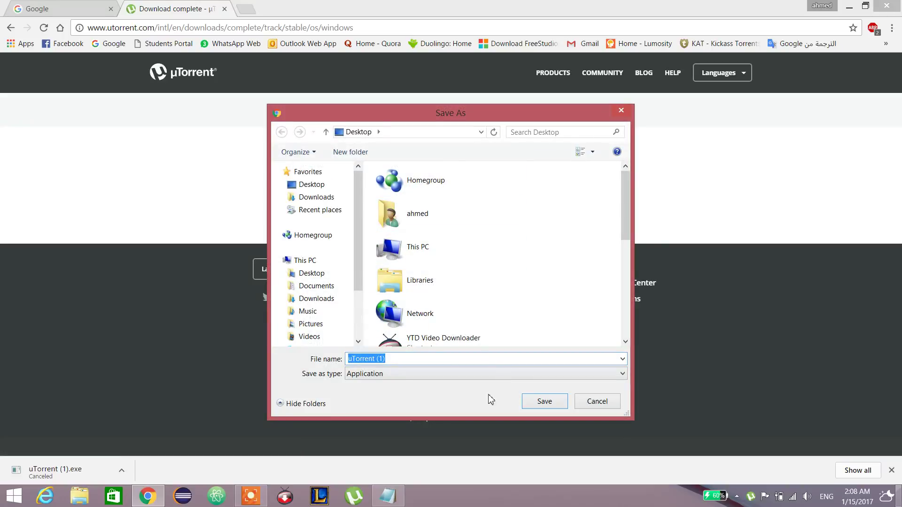
{"action": "left_click", "coordinate": [534, 403]}
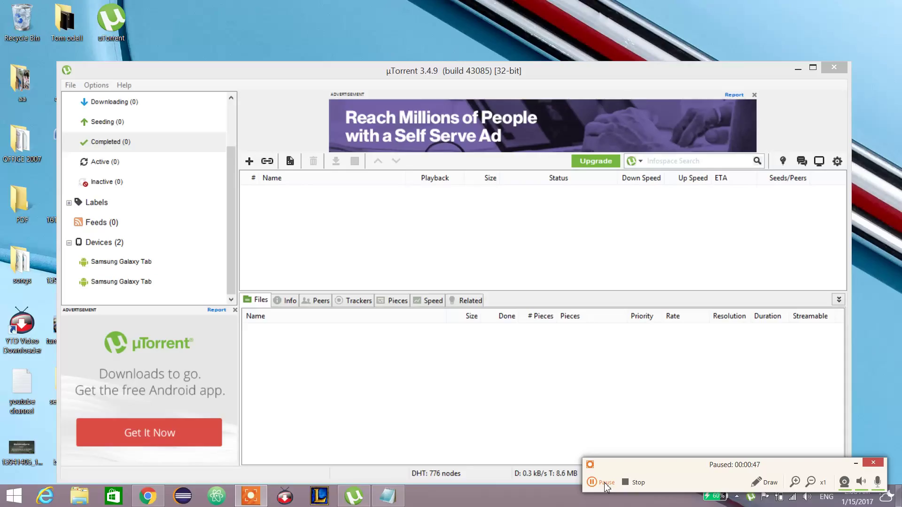
{"action": "left_click", "coordinate": [606, 484]}
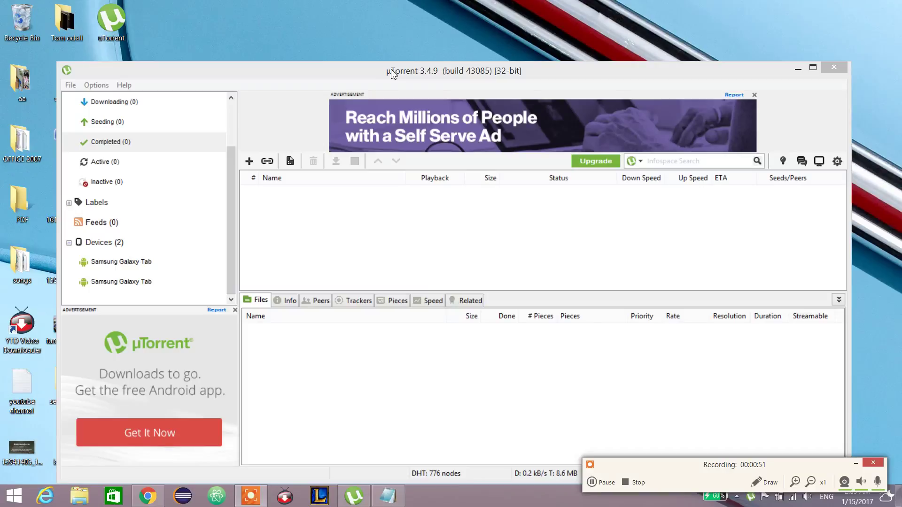
- Nudge the uTorrent window up and return to the browser's download-complete page
{"action": "left_click_drag", "start_coordinate": [391, 72], "coordinate": [390, 59]}
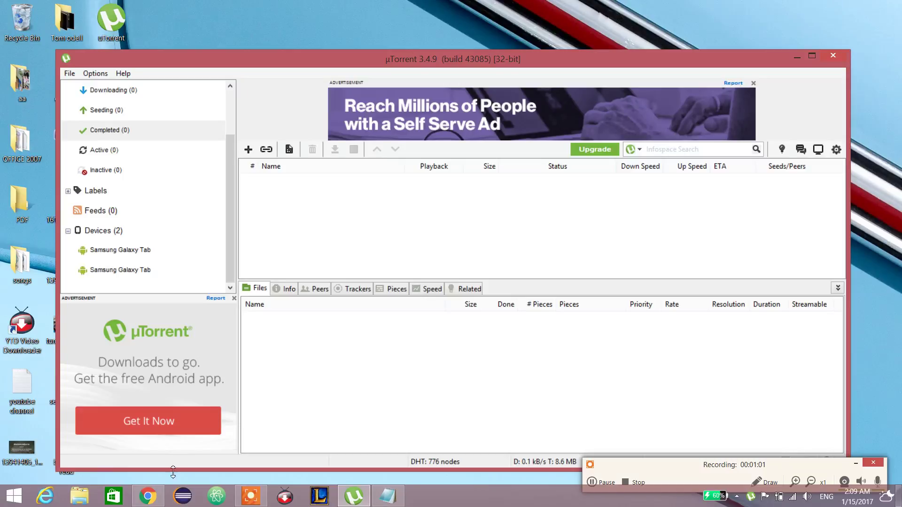
{"action": "left_click", "coordinate": [148, 496]}
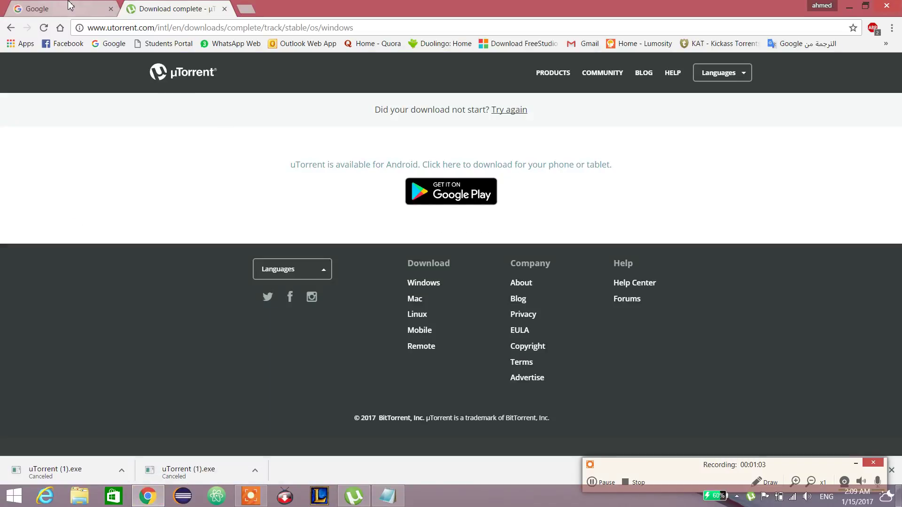
- Open Doctor Strange 2016 HD-TS x264 AC3-CPG from Kickass MOVIES and send its magnet link to uTorrent
{"action": "left_click", "coordinate": [87, 10]}
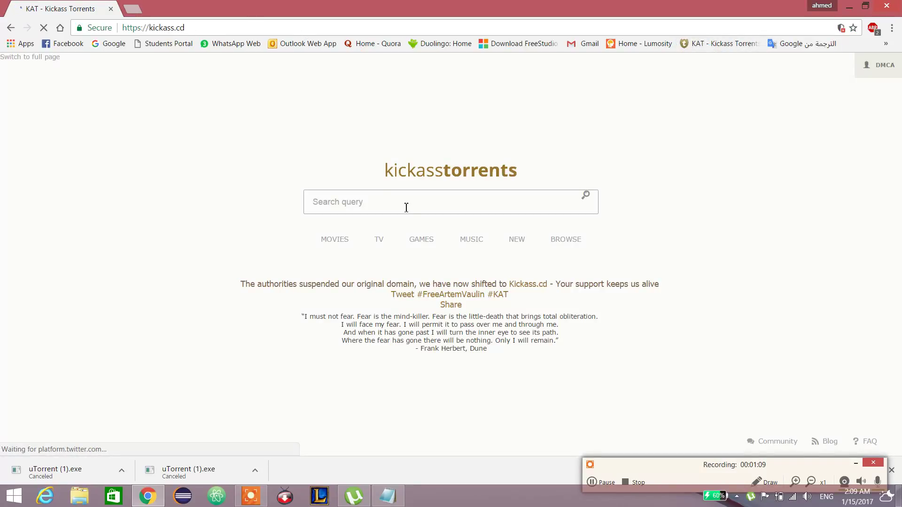
{"action": "left_click", "coordinate": [342, 247]}
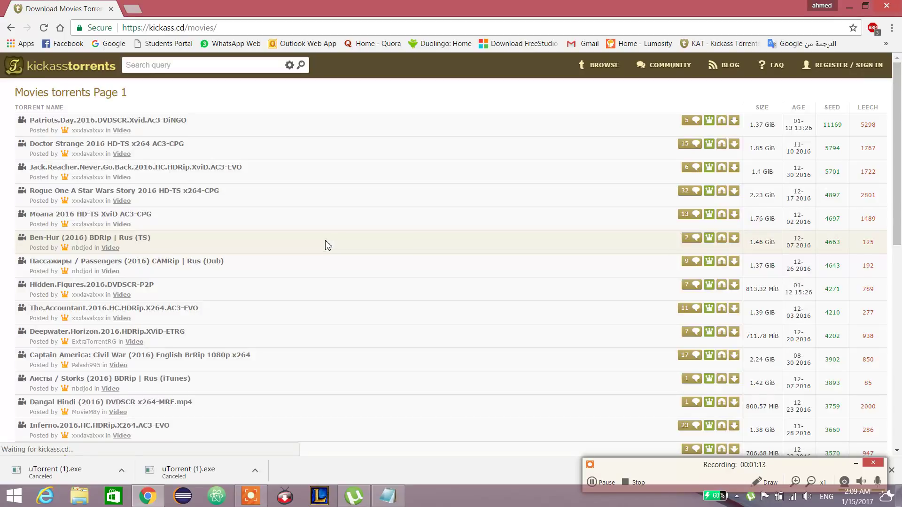
{"action": "left_click", "coordinate": [133, 145]}
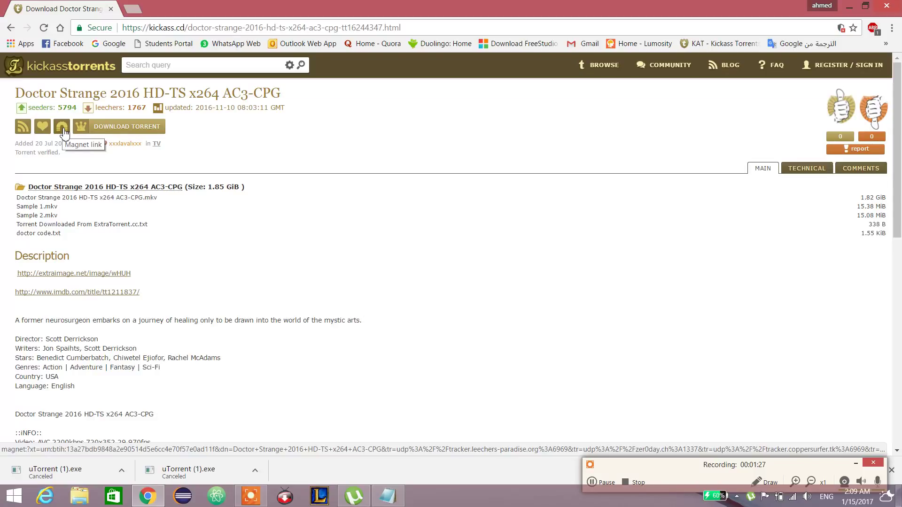
{"action": "left_click", "coordinate": [64, 132]}
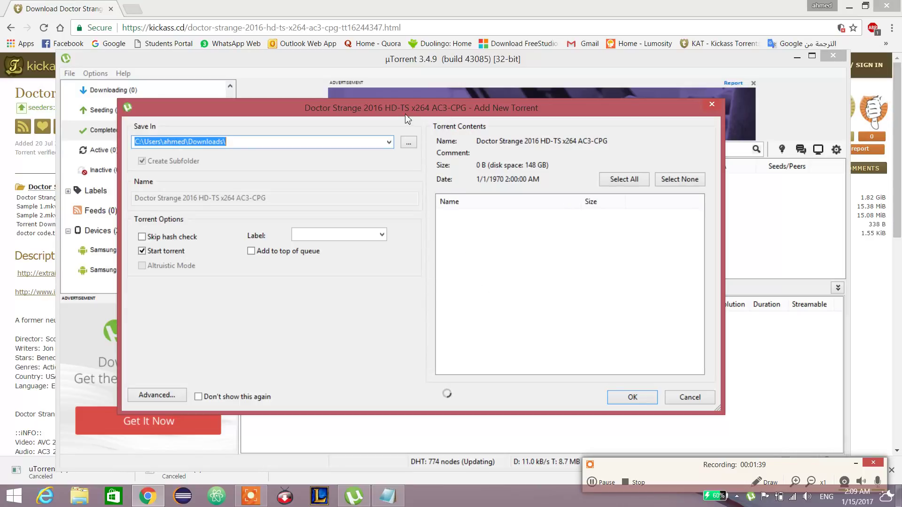
- Untick doctor code.txt, the main video, Sample 2.mkv and the ExtraTorrent text, then add the torrent
{"action": "left_click_drag", "start_coordinate": [404, 108], "coordinate": [410, 120]}
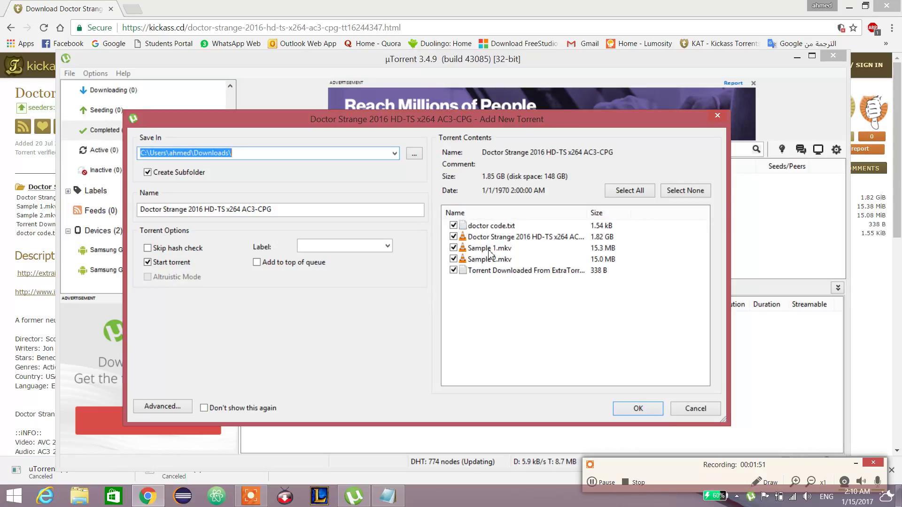
{"action": "left_click", "coordinate": [454, 270]}
{"action": "left_click", "coordinate": [453, 270]}
{"action": "left_click", "coordinate": [454, 225]}
{"action": "left_click", "coordinate": [453, 236]}
{"action": "left_click", "coordinate": [453, 259]}
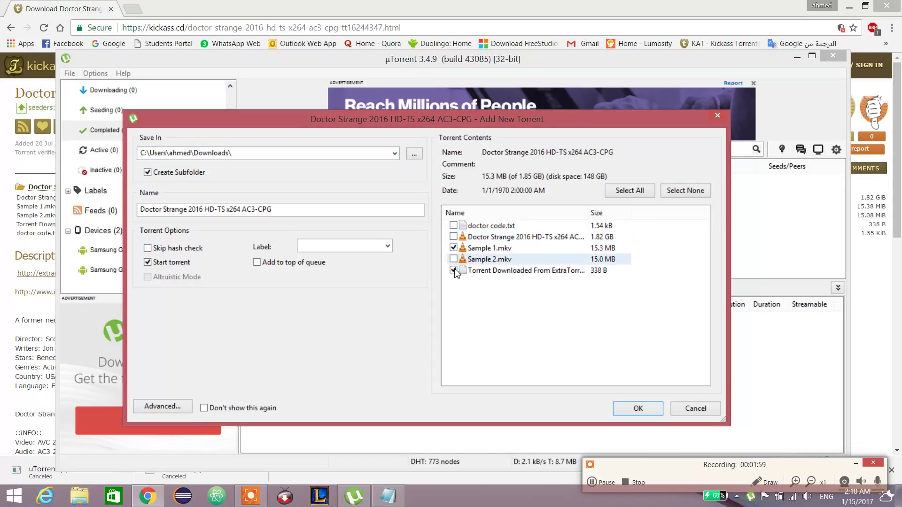
{"action": "left_click", "coordinate": [453, 271]}
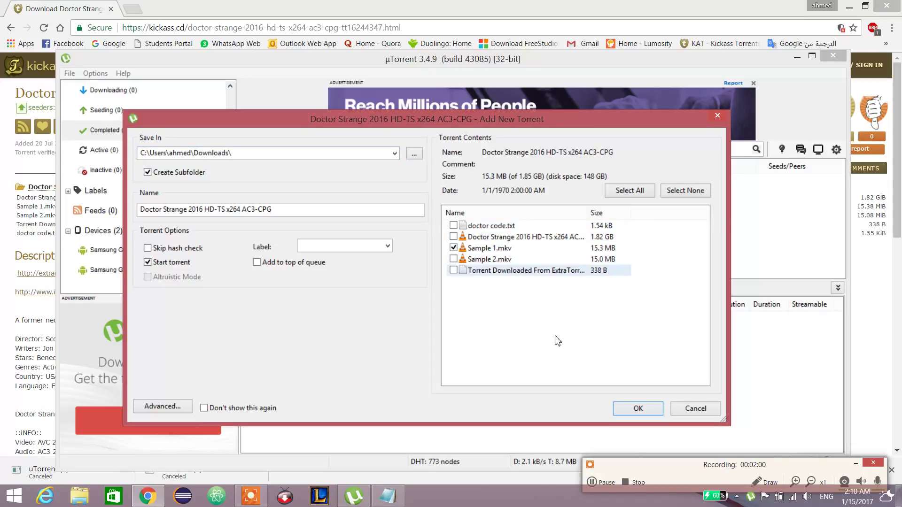
{"action": "left_click", "coordinate": [628, 413]}
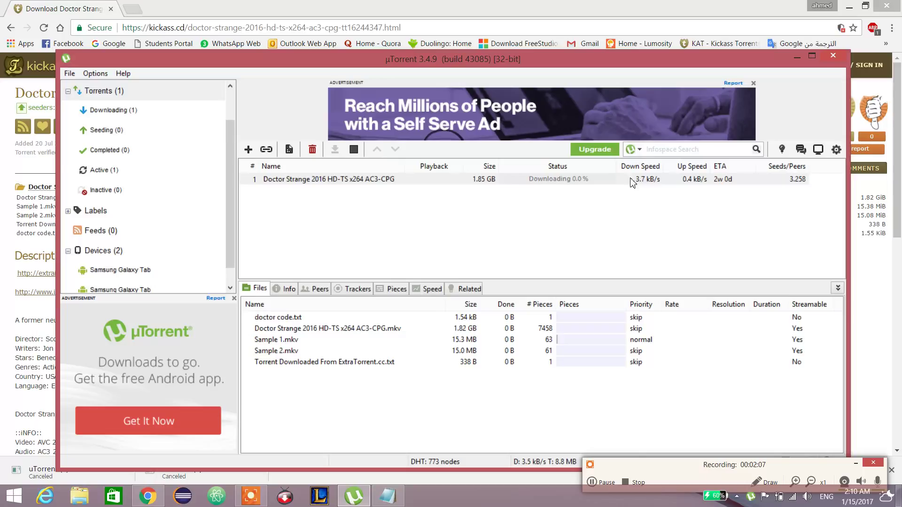
- Select Sample 1.mkv in uTorrent, then bring the Kickass Doctor Strange page forward
{"action": "left_click", "coordinate": [350, 340]}
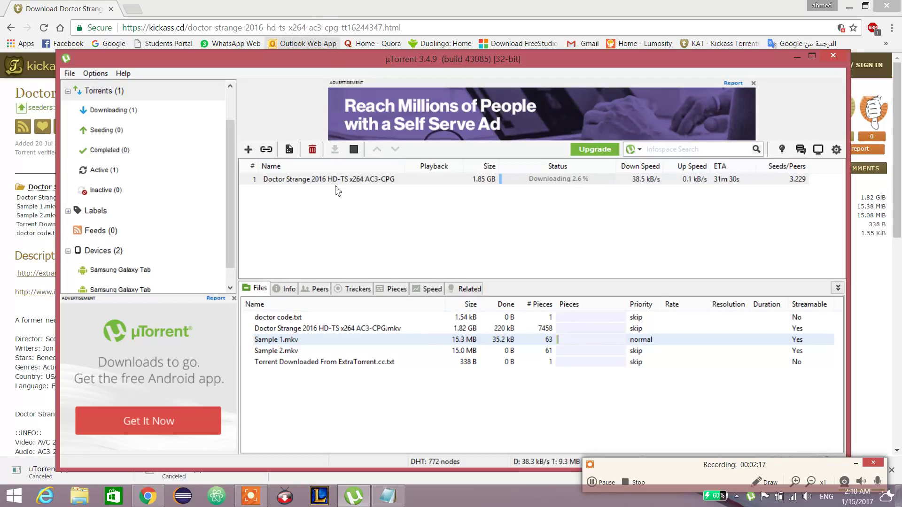
{"action": "left_click", "coordinate": [374, 6]}
- Return to the kickass.cd home page via the logo, then bring uTorrent back in front
{"action": "scroll", "coordinate": [341, 228], "scroll_direction": "down", "scroll_amount": 1}
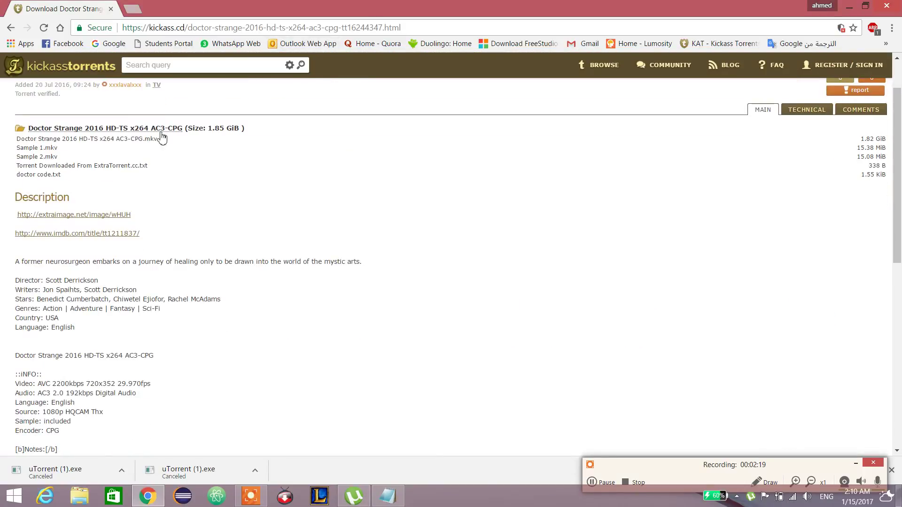
{"action": "scroll", "coordinate": [389, 159], "scroll_direction": "up", "scroll_amount": 1}
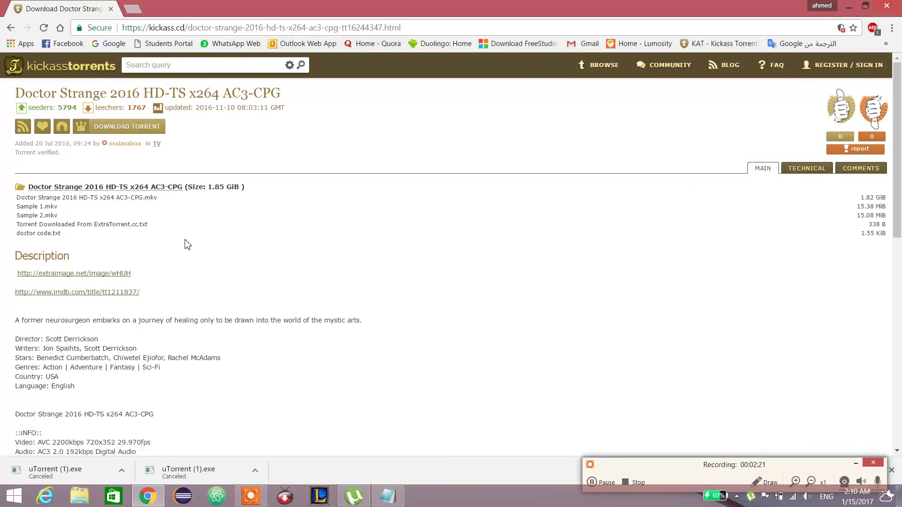
{"action": "left_click", "coordinate": [56, 66]}
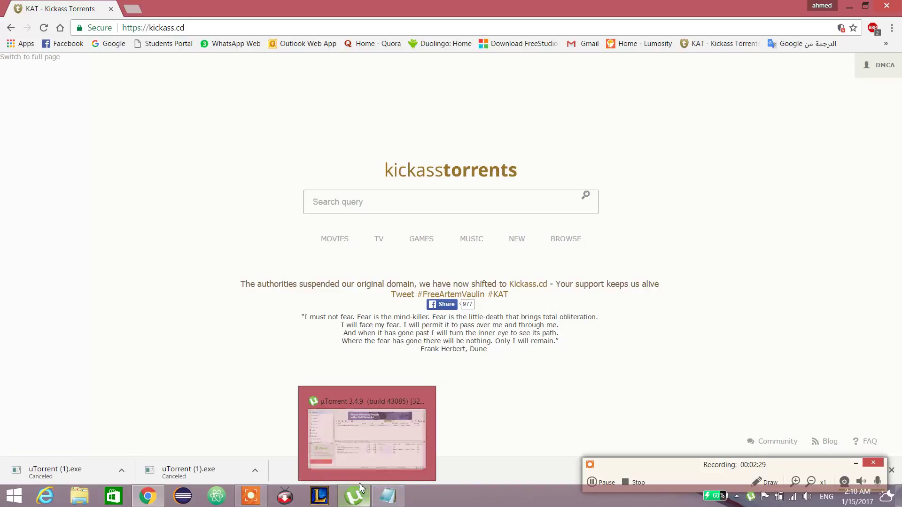
{"action": "left_click", "coordinate": [358, 495]}
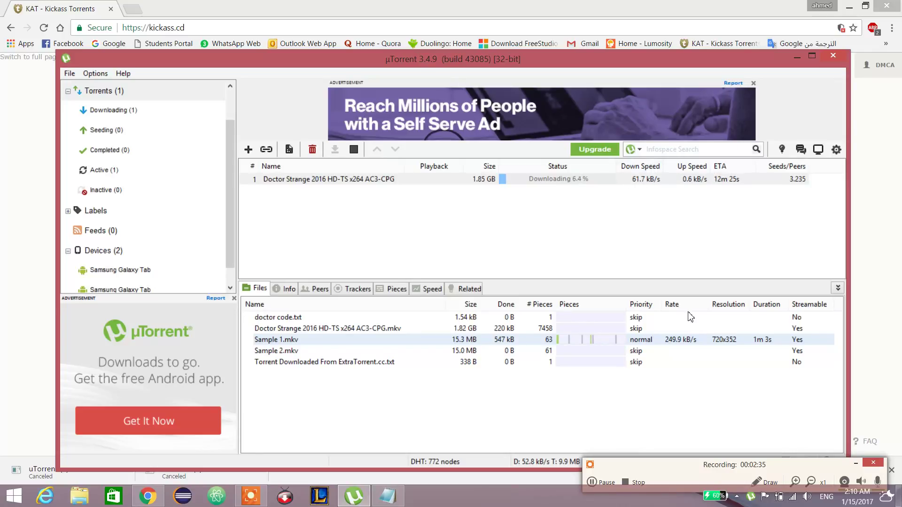
- Set uTorrent's upload limit to 1 kB/s from the tray icon and reselect the Doctor Strange torrent
{"action": "mouse_move", "coordinate": [750, 500]}
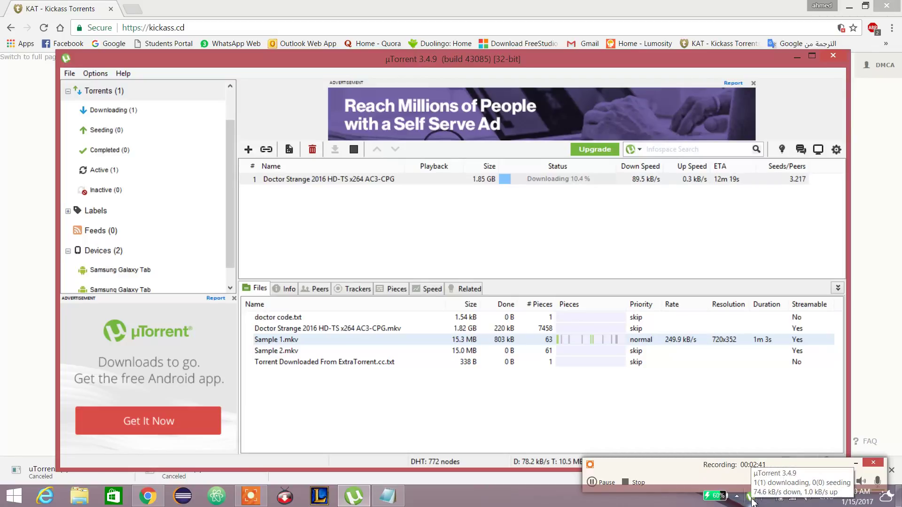
{"action": "right_click", "coordinate": [752, 502]}
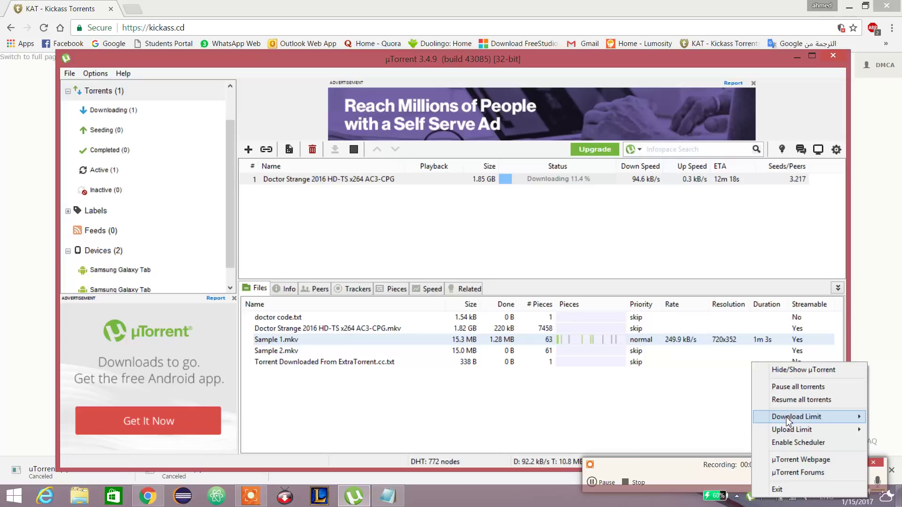
{"action": "mouse_move", "coordinate": [787, 419]}
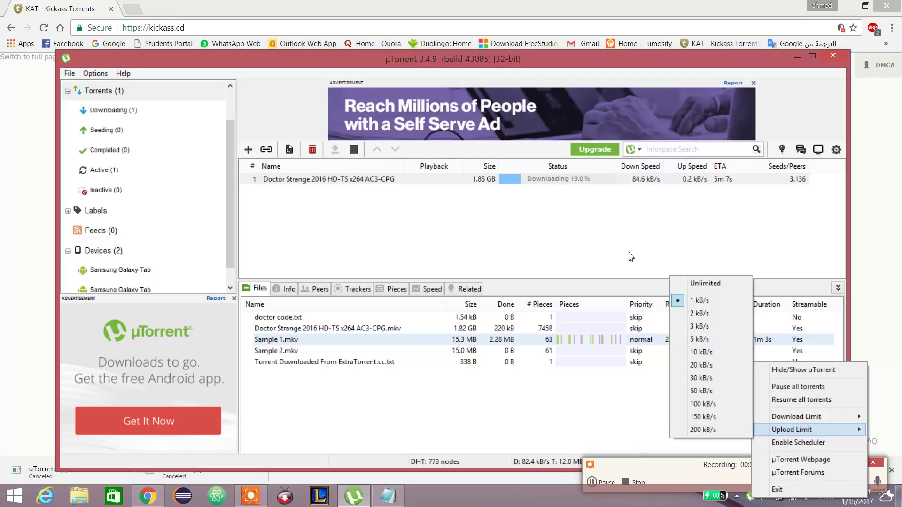
{"action": "left_click", "coordinate": [630, 256]}
{"action": "left_click", "coordinate": [493, 182]}
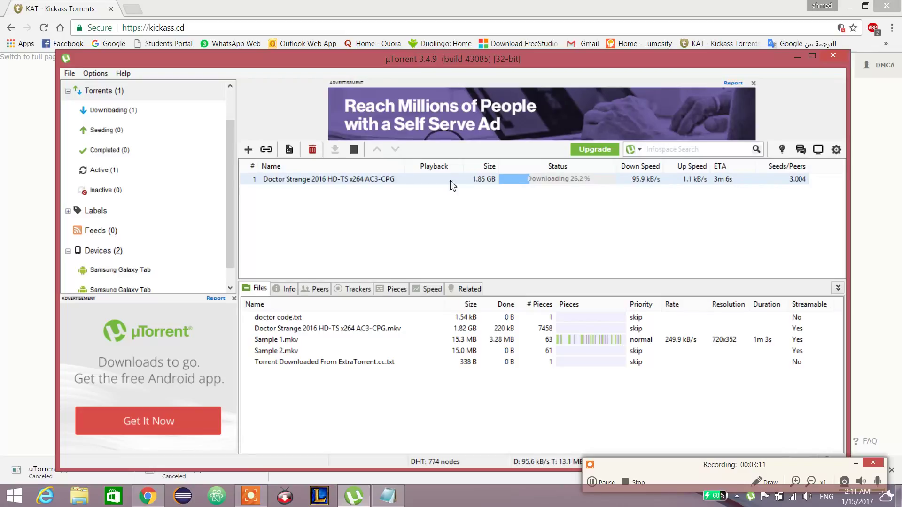
- Pause the Doctor Strange torrent, then resume it
{"action": "right_click", "coordinate": [406, 180]}
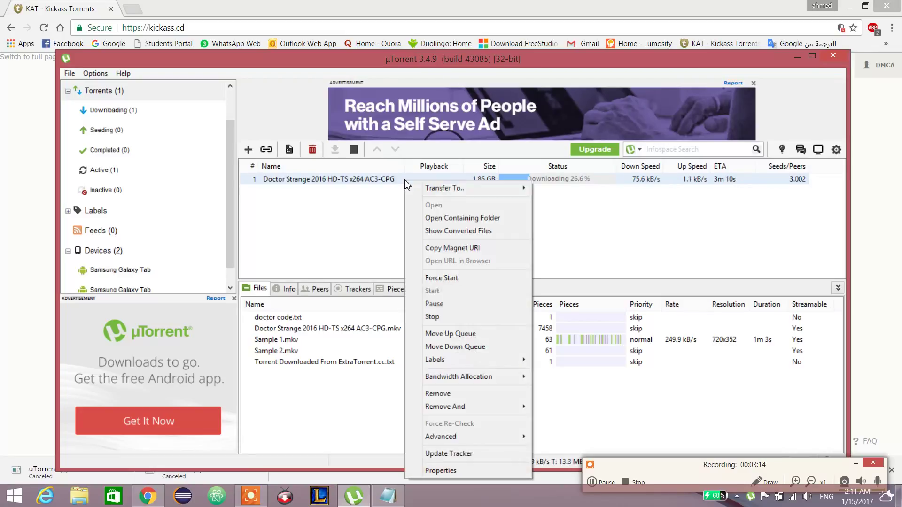
{"action": "left_click", "coordinate": [354, 213]}
{"action": "left_click", "coordinate": [372, 182]}
{"action": "right_click", "coordinate": [373, 182]}
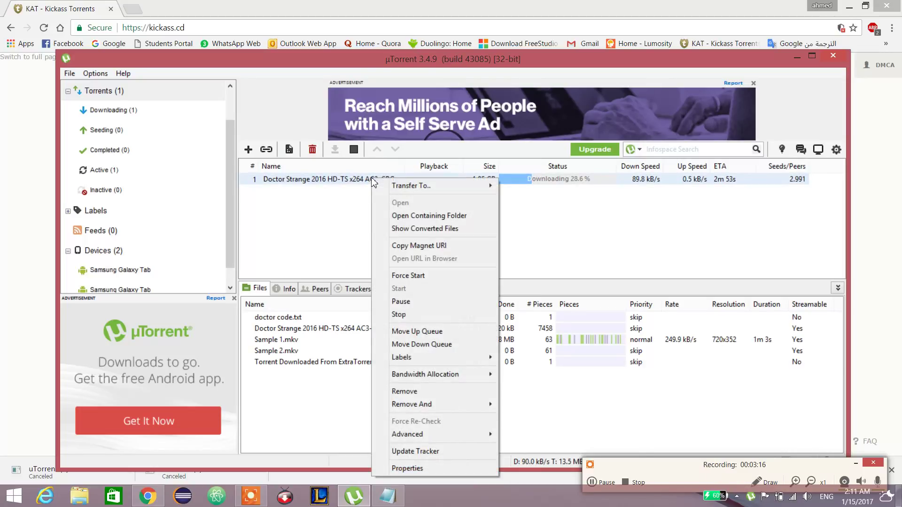
{"action": "left_click", "coordinate": [400, 302]}
{"action": "right_click", "coordinate": [383, 185]}
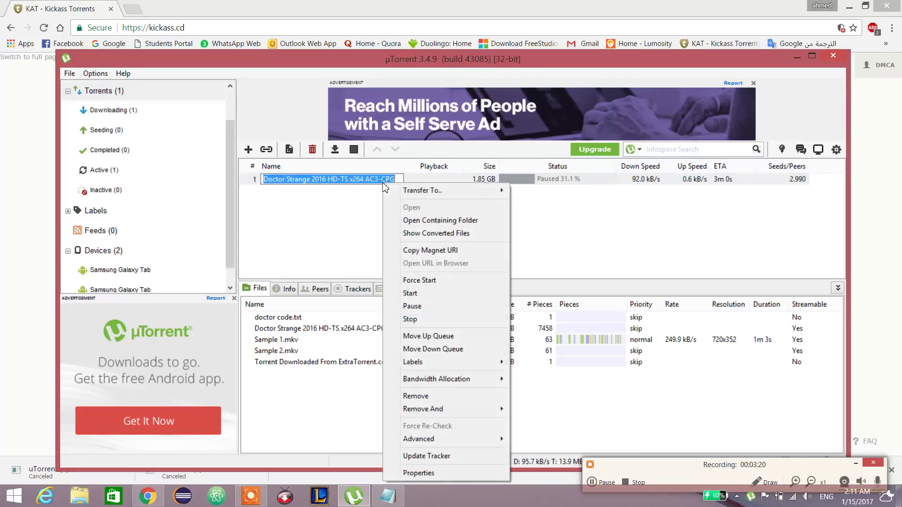
{"action": "left_click", "coordinate": [433, 293]}
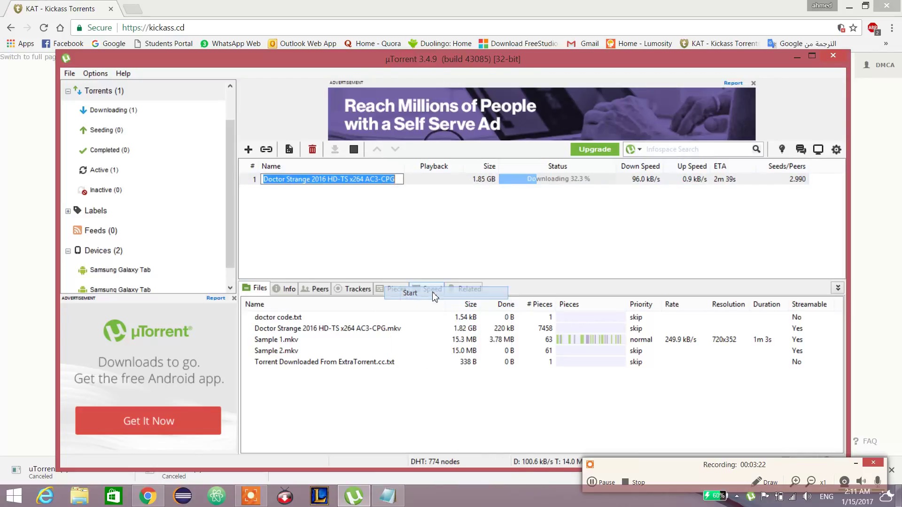
- Stop the Doctor Strange torrent at 37.1% and sort the list by Playback
{"action": "left_click", "coordinate": [408, 207]}
{"action": "left_click", "coordinate": [393, 185]}
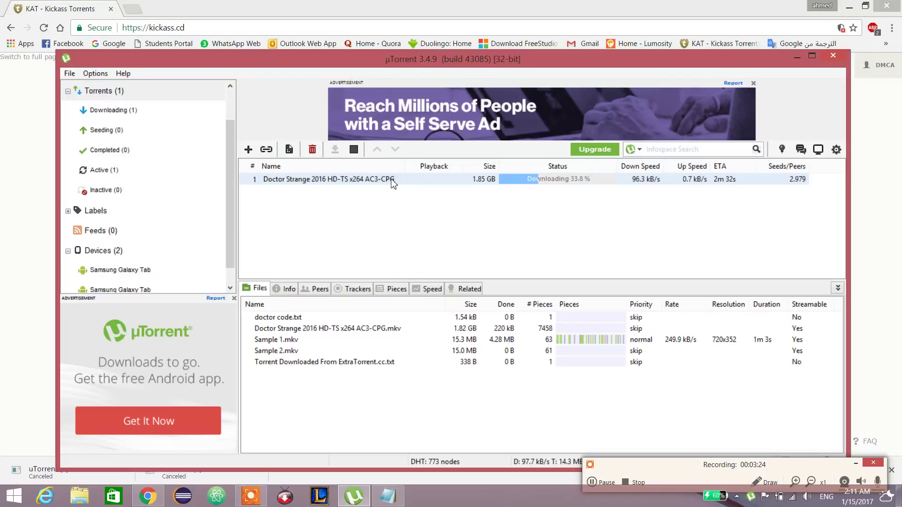
{"action": "right_click", "coordinate": [393, 181]}
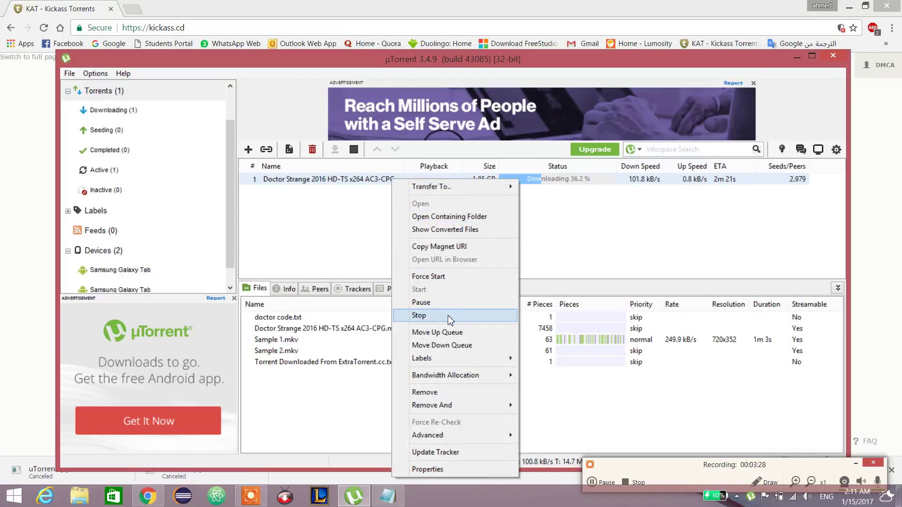
{"action": "left_click", "coordinate": [451, 319]}
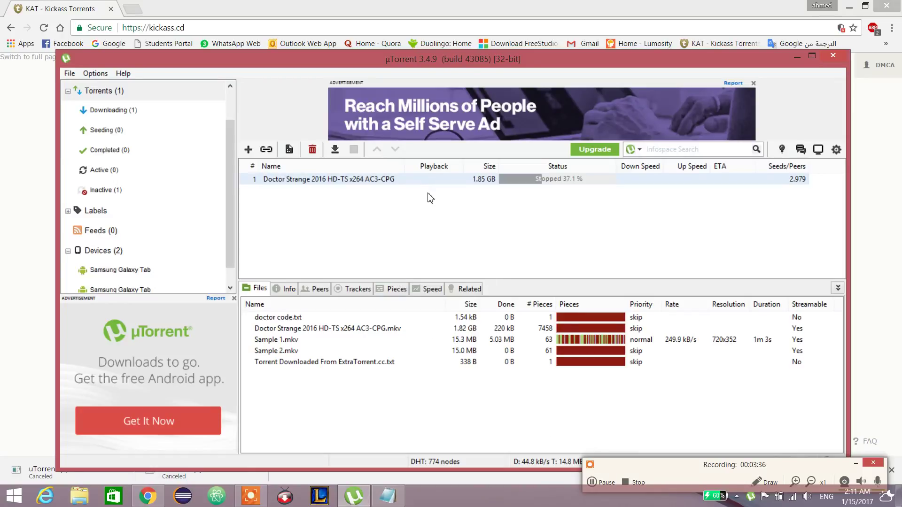
{"action": "left_click", "coordinate": [436, 169]}
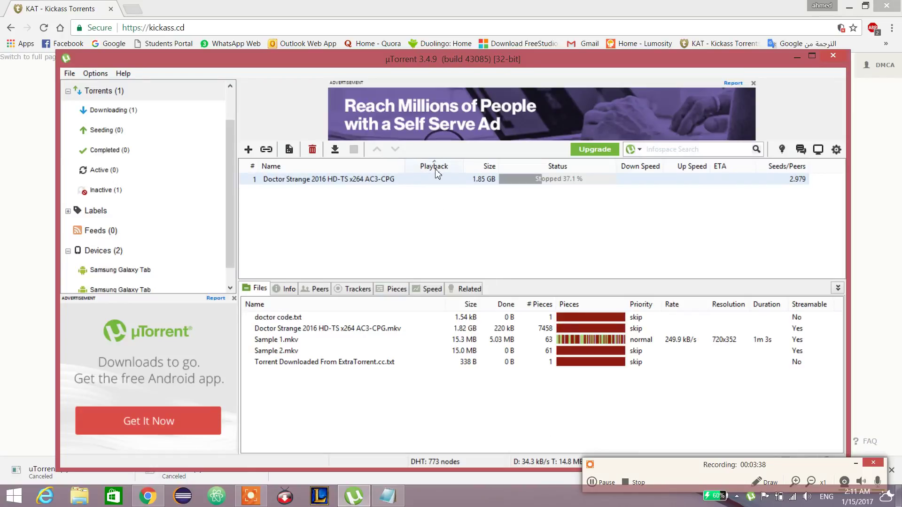